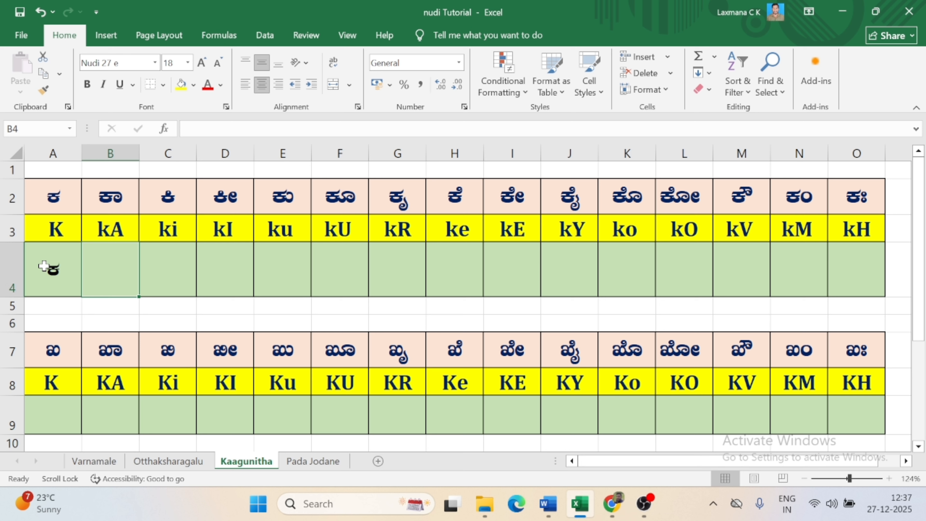
- Fill cells B4 to D4 with the Kannada syllables ಕಾ (kA), ಕಿ (ki) and ಕೀ (kI)
{"action": "type", "text": "PÀ"}
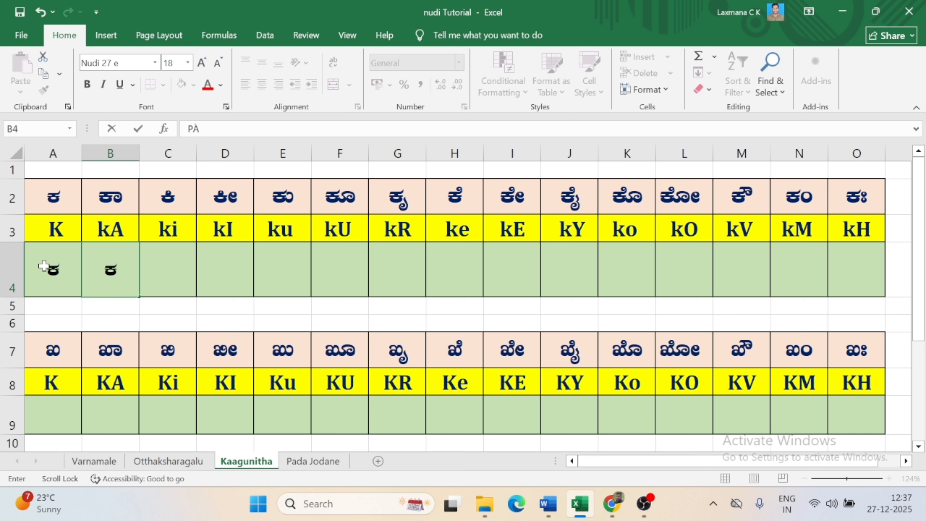
{"action": "type", "text": "A"}
{"action": "key", "text": "Tab"}
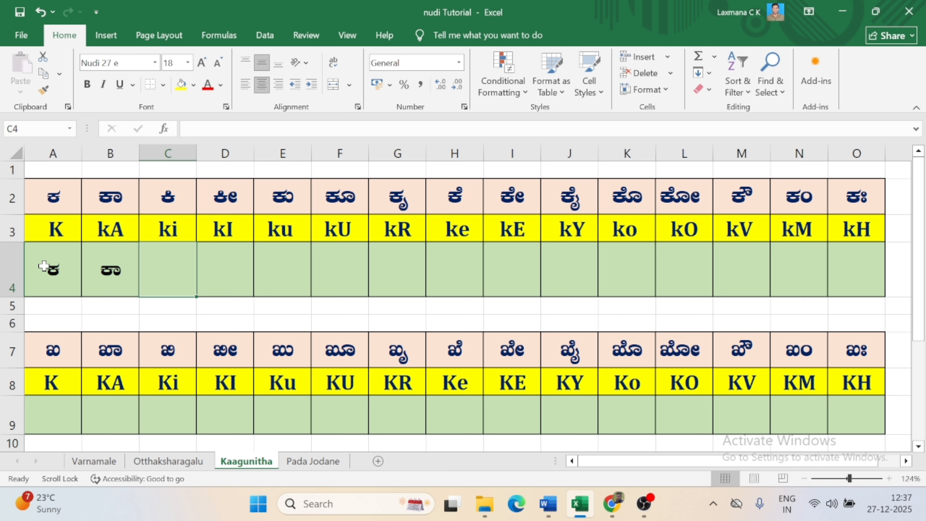
{"action": "type", "text": "k"}
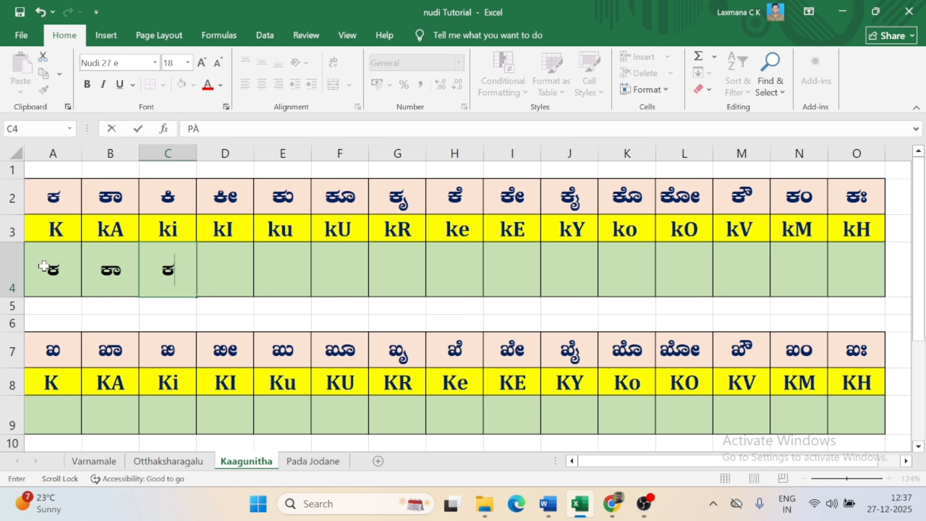
{"action": "type", "text": "i"}
{"action": "key", "text": "Tab"}
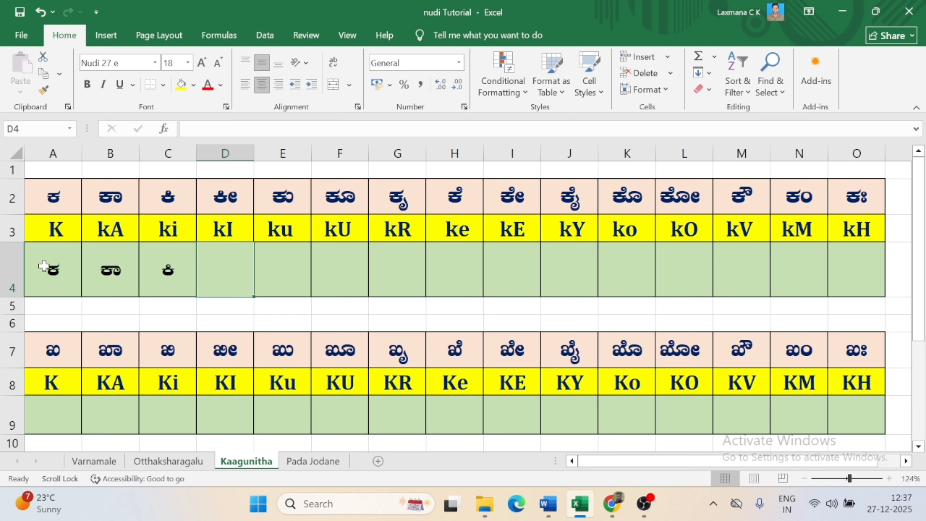
{"action": "type", "text": "k"}
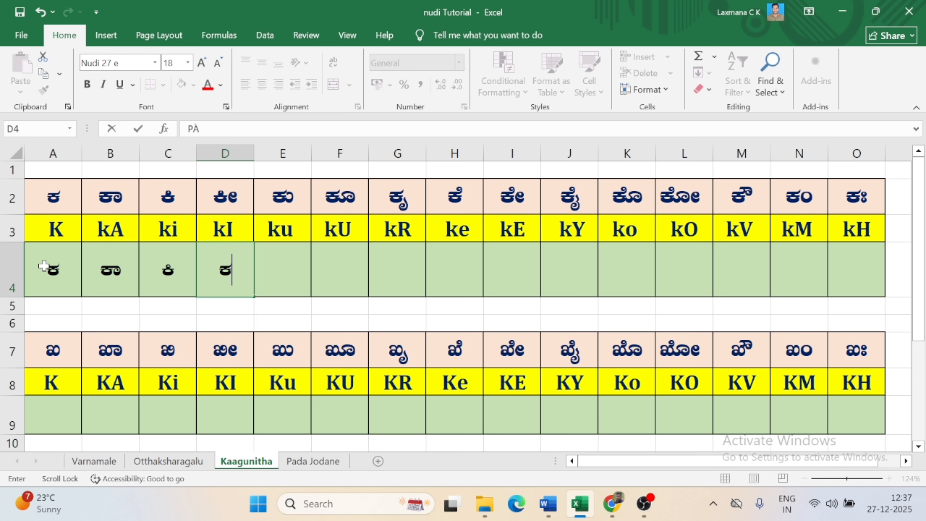
{"action": "type", "text": "I"}
{"action": "key", "text": "Tab"}
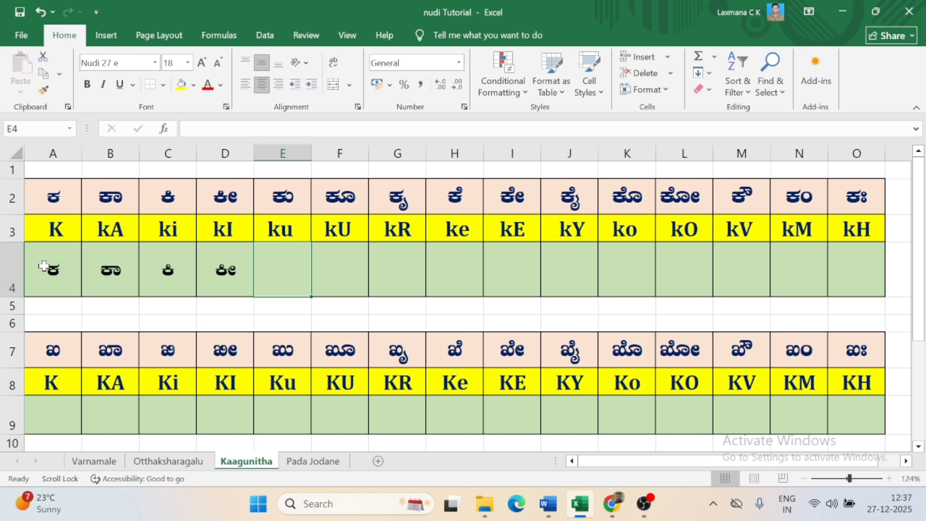
- Enter the Kannada syllables ಕು (ku), ಕೂ (kU) and ಕೃ (kR) in cells E4 to G4
{"action": "type", "text": "ku"}
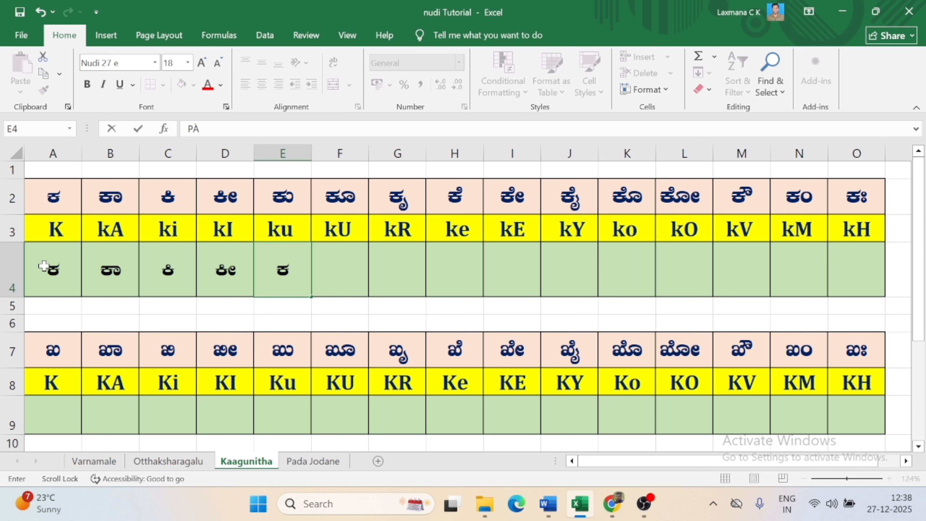
{"action": "key", "text": "Tab"}
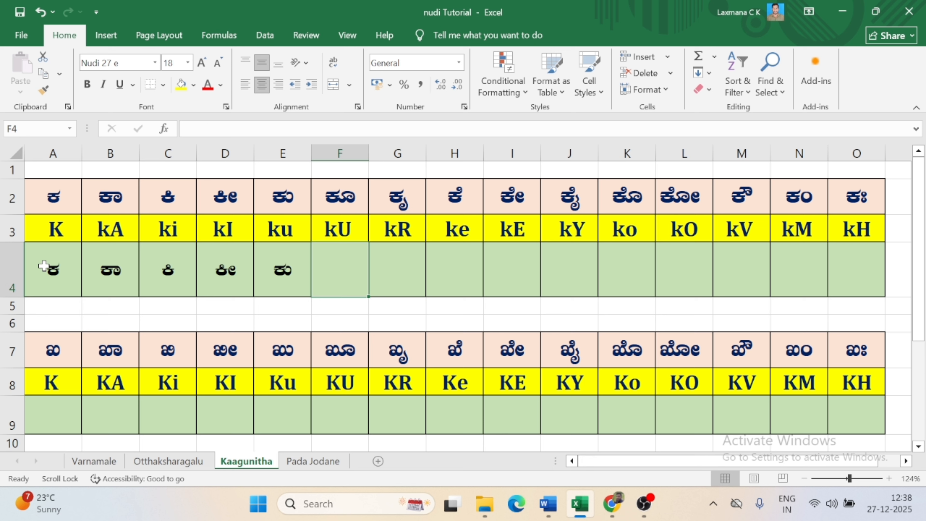
{"action": "type", "text": "kU"}
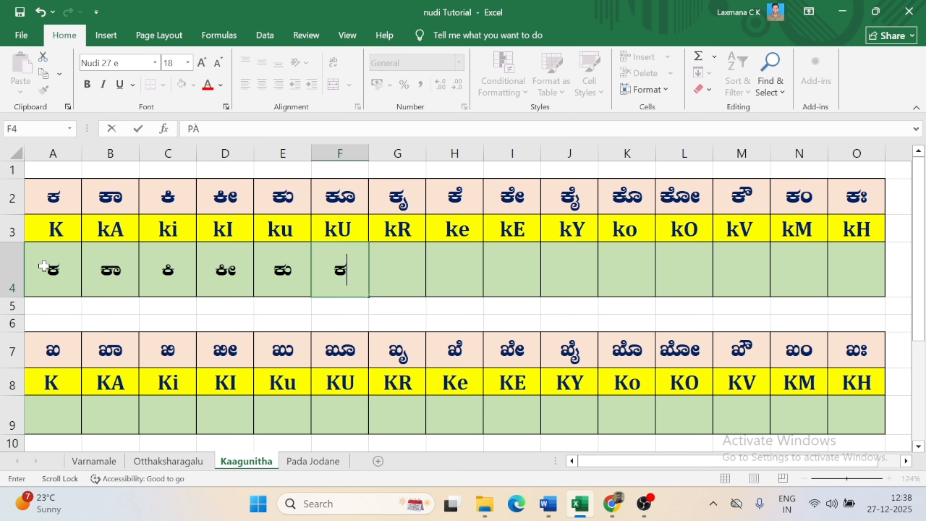
{"action": "key", "text": "Tab"}
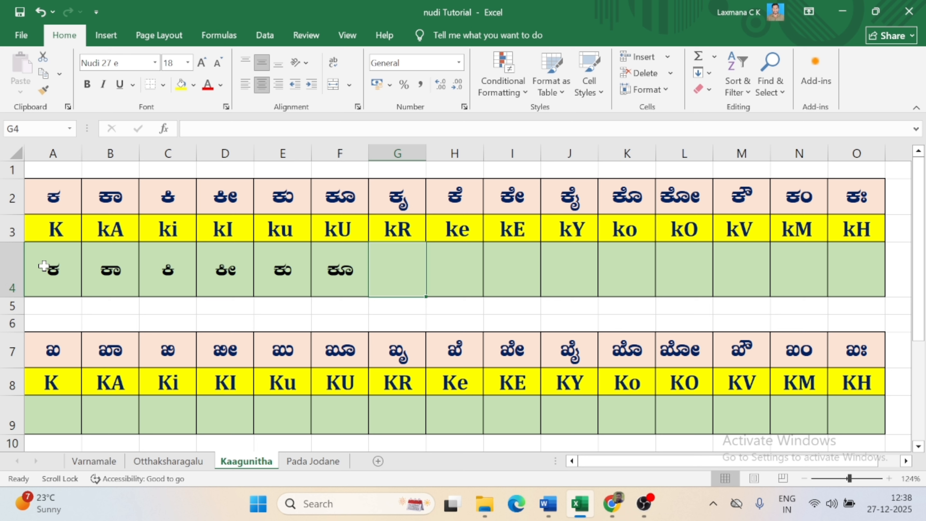
{"action": "type", "text": "kR"}
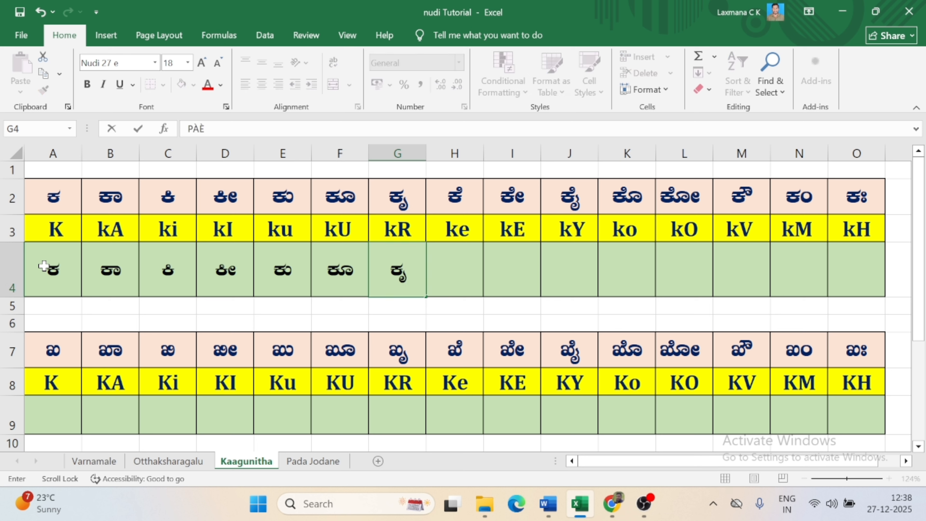
{"action": "key", "text": "Tab"}
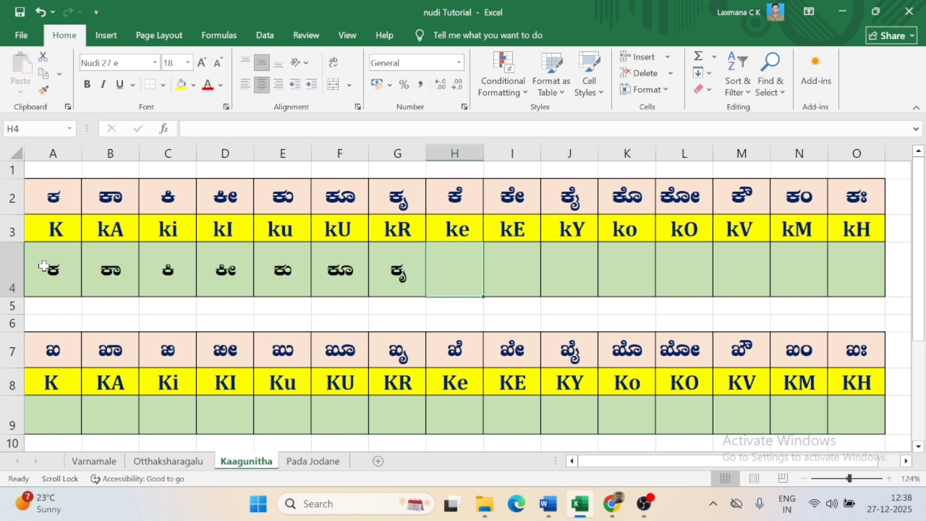
- Enter the Kannada syllables ಕೆ (ke), ಕೇ (kE) and ಕೈ (kY) in cells H4 to J4
{"action": "type", "text": "ke"}
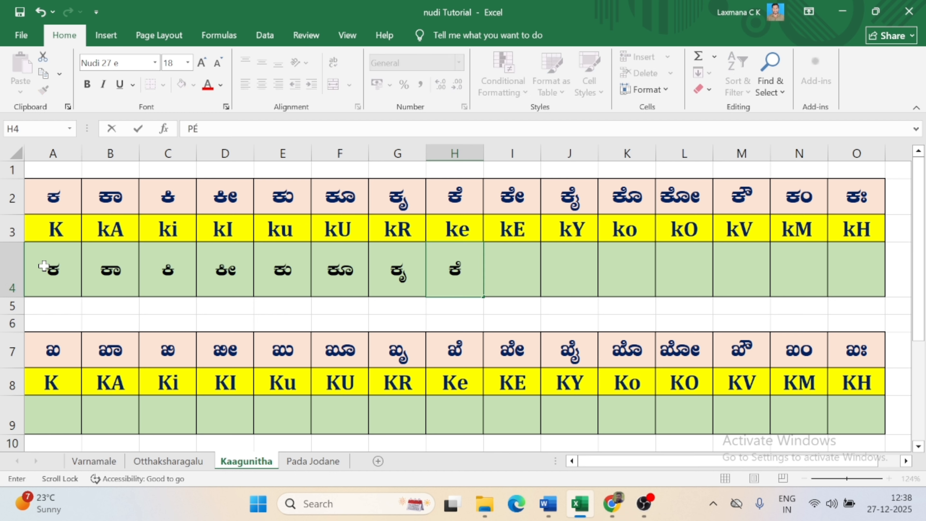
{"action": "key", "text": "Tab"}
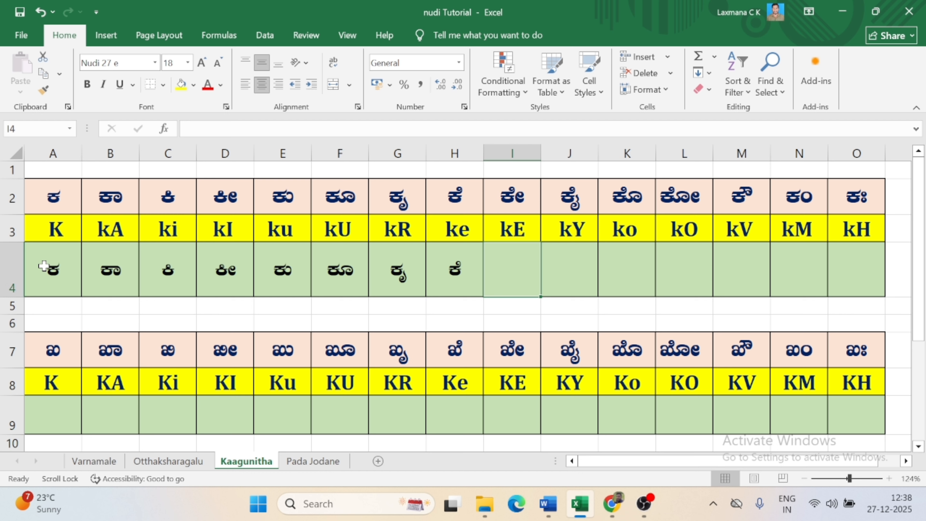
{"action": "type", "text": "kE"}
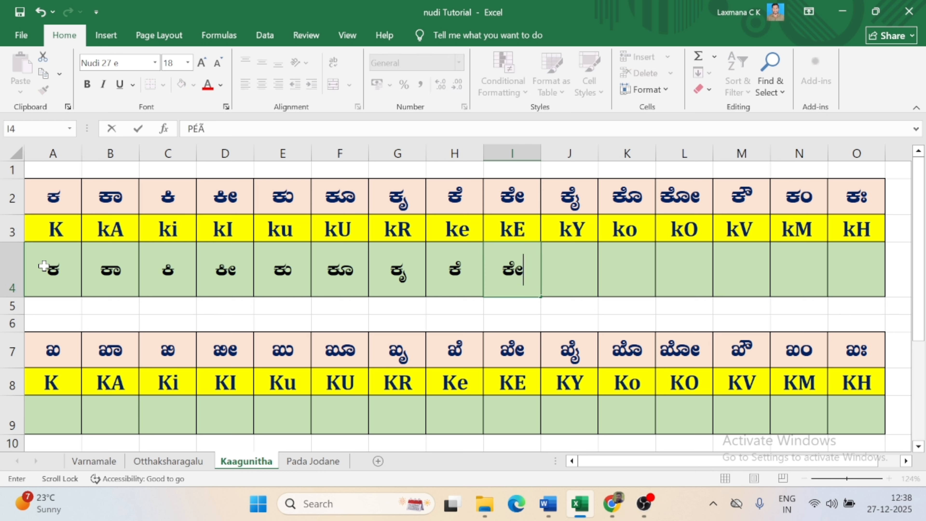
{"action": "key", "text": "Tab"}
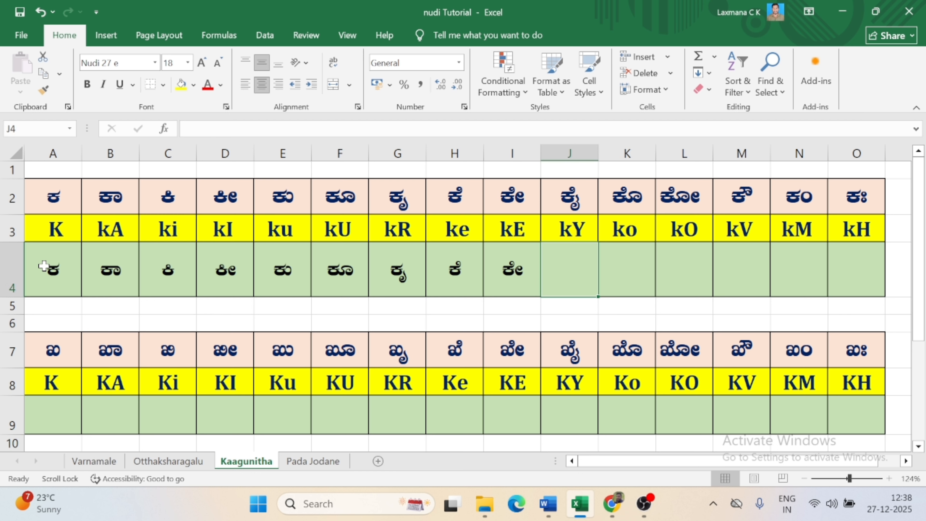
{"action": "type", "text": "kY"}
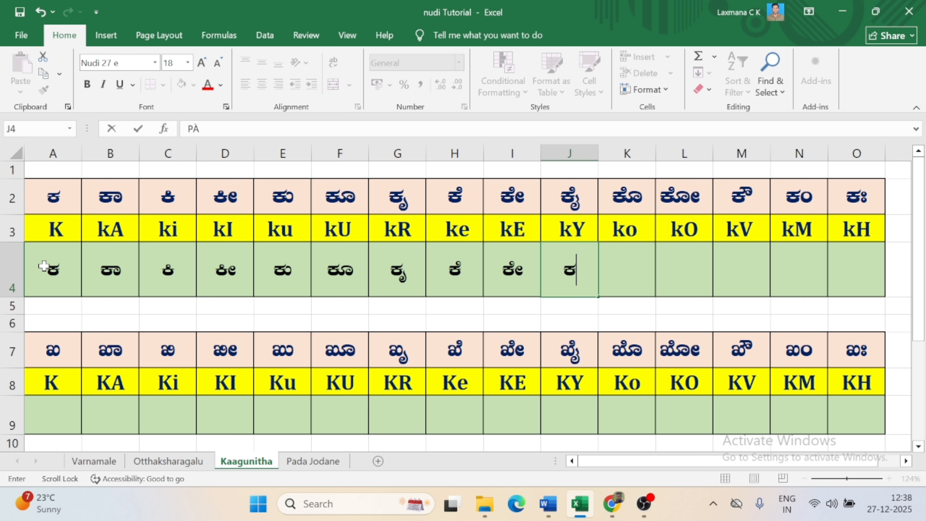
{"action": "key", "text": "Tab"}
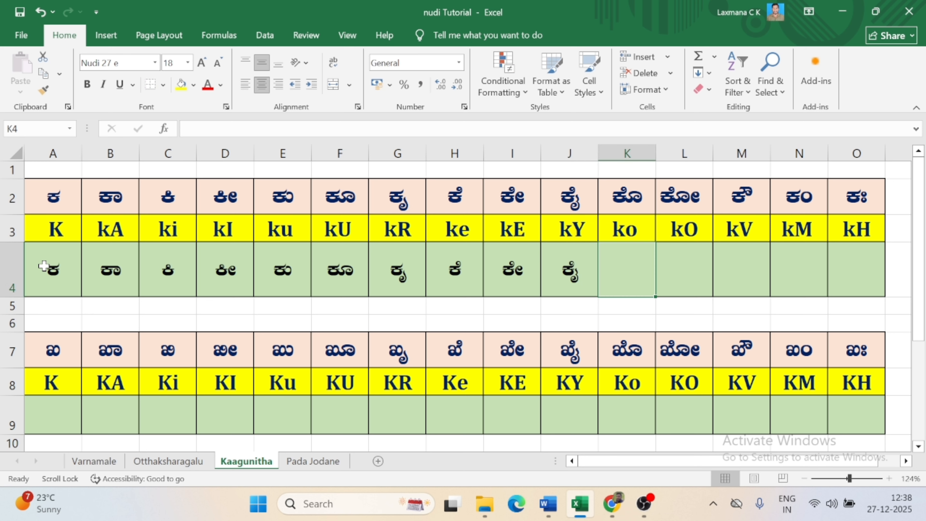
- Enter the Kannada syllables ಕೊ (ko) and ಕೋ (kO) in cells K4 and L4
{"action": "type", "text": "ko"}
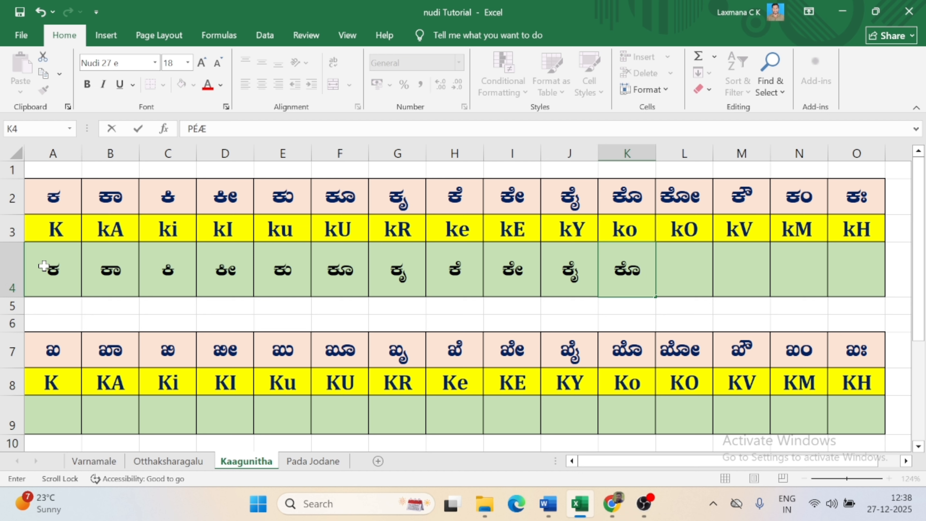
{"action": "key", "text": "Tab"}
{"action": "type", "text": "kO"}
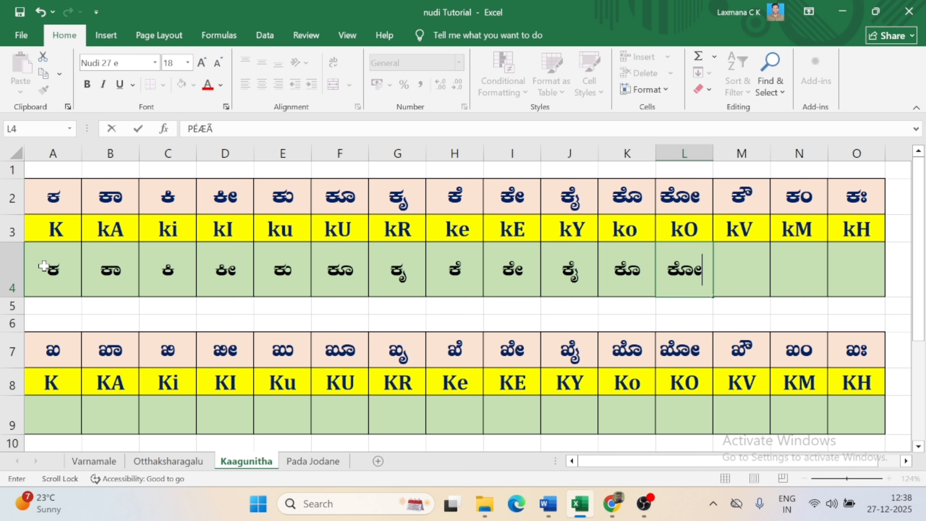
{"action": "key", "text": "Tab"}
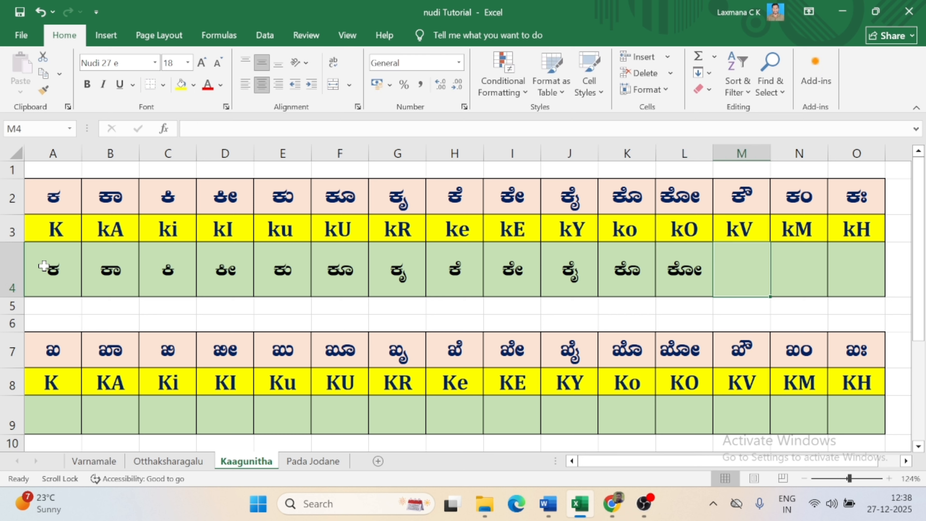
- Complete the ಕ practice row with ಕೌ (kV), ಕಂ (kM) and ಕಃ (kH) in cells M4 to O4
{"action": "type", "text": "kV"}
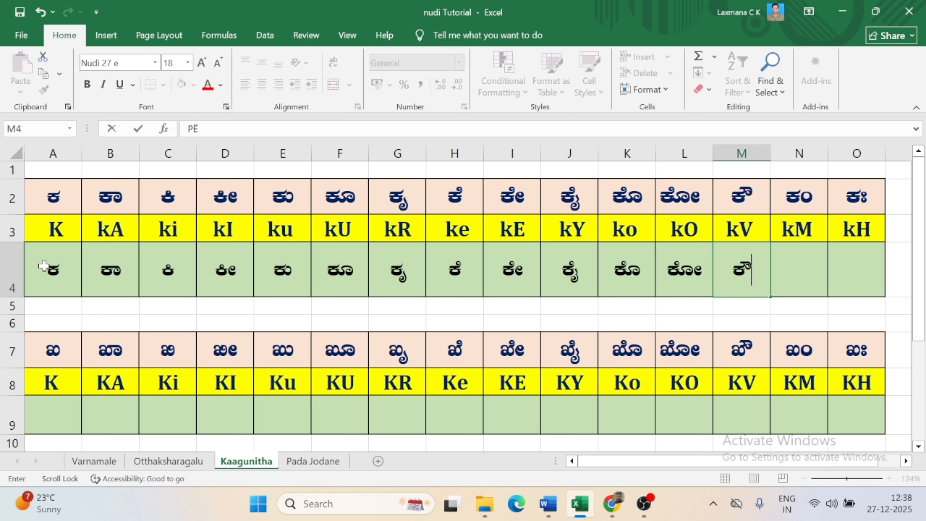
{"action": "key", "text": "Tab"}
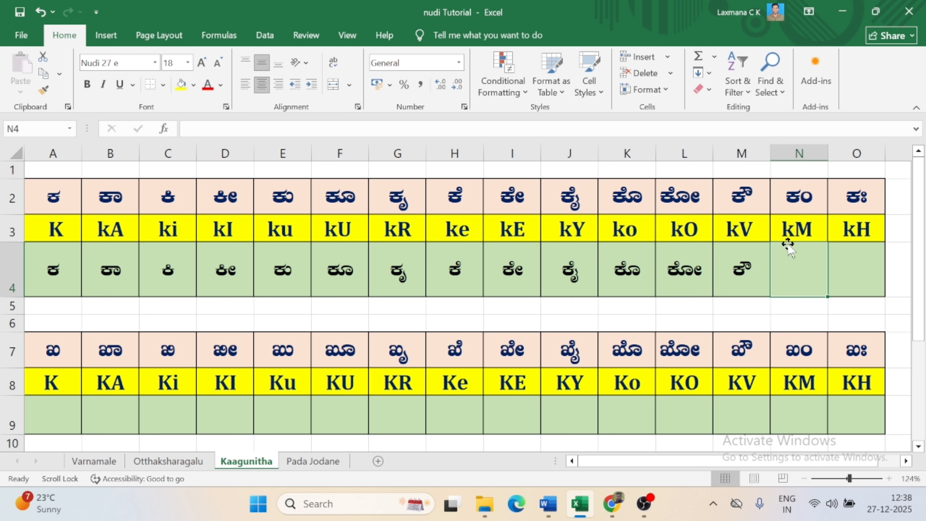
{"action": "type", "text": "kM"}
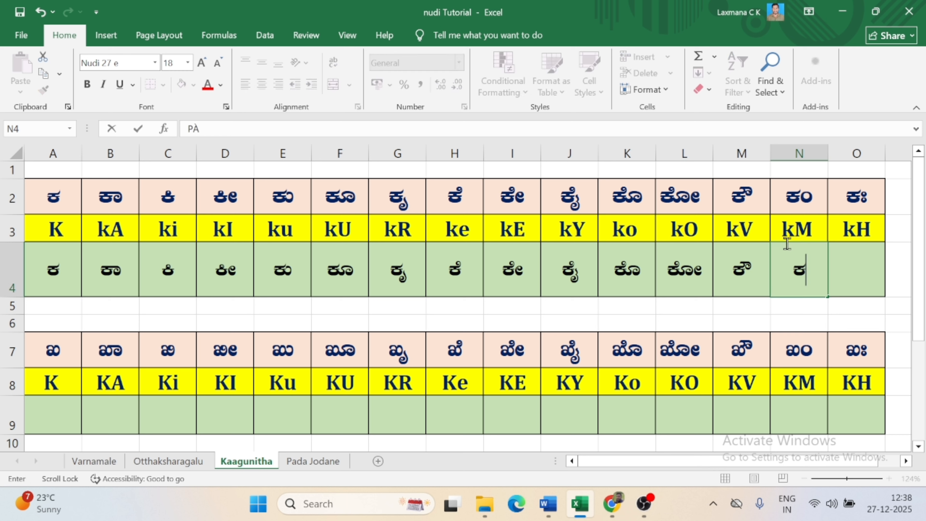
{"action": "key", "text": "Tab"}
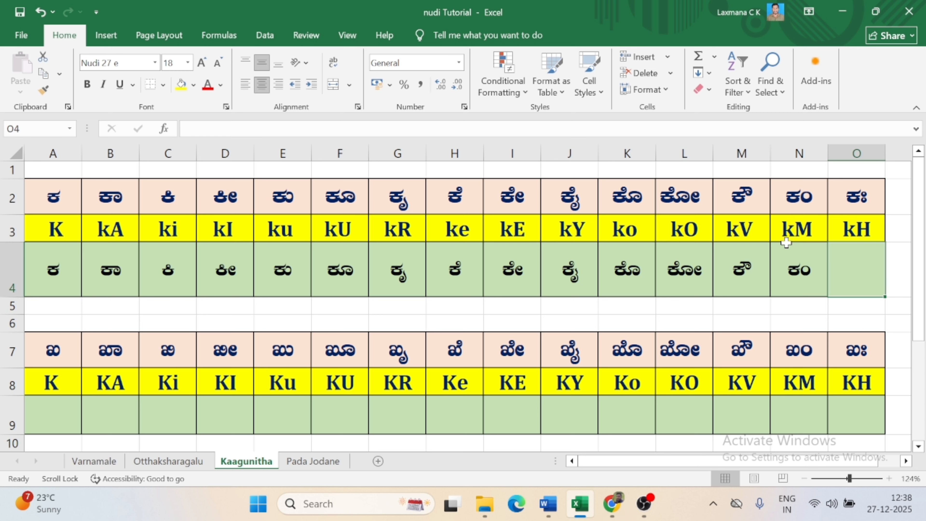
{"action": "type", "text": "kH"}
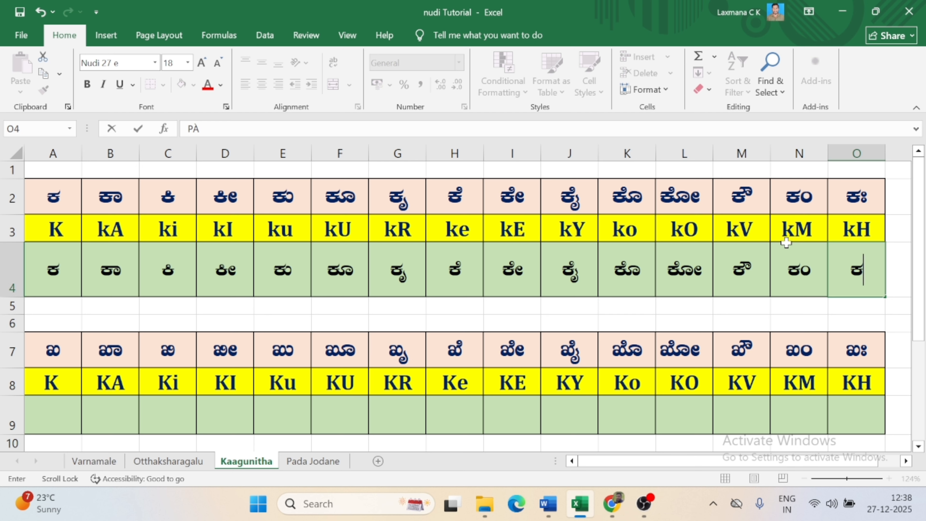
- Start the ಖ practice row by entering ಖ (K) in cell A9 and ಖಾ (KA) in cell B9
{"action": "scroll", "coordinate": [82, 429], "scroll_direction": "down", "scroll_amount": 1}
{"action": "left_click", "coordinate": [67, 401]}
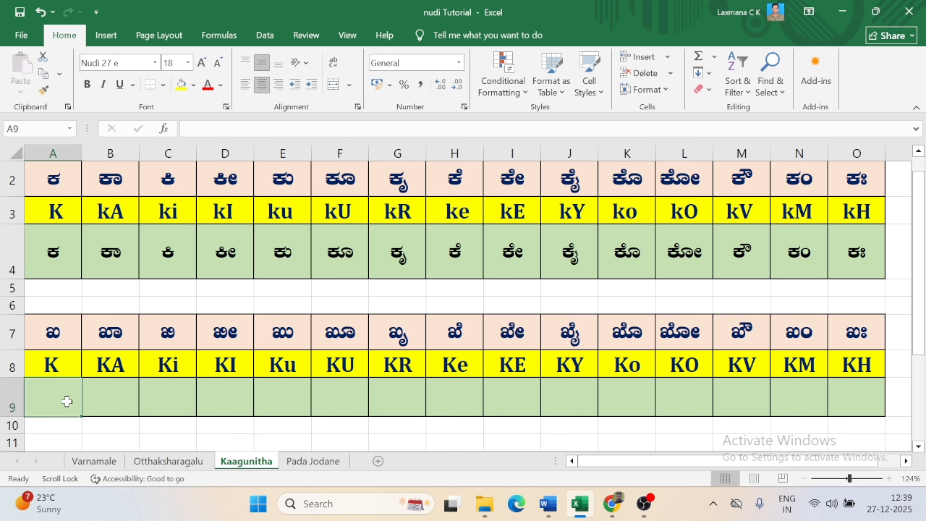
{"action": "type", "text": "K"}
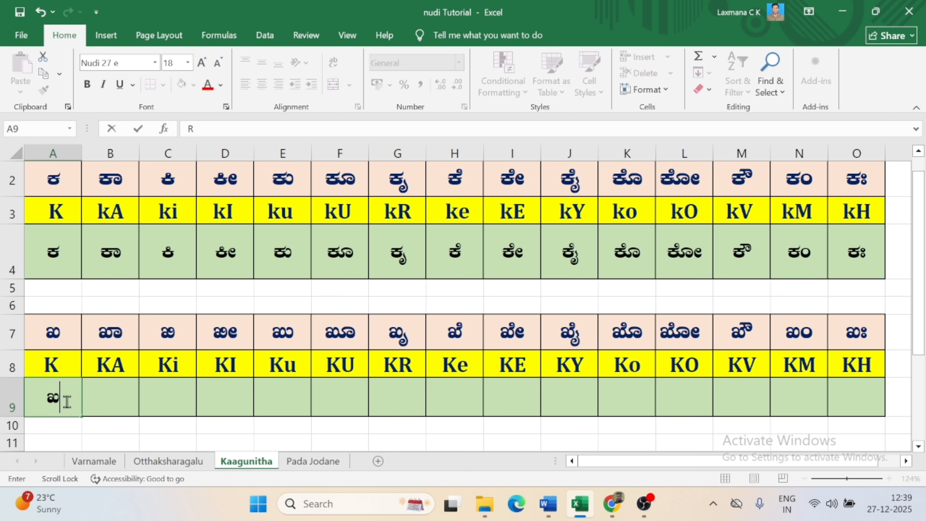
{"action": "key", "text": "Tab"}
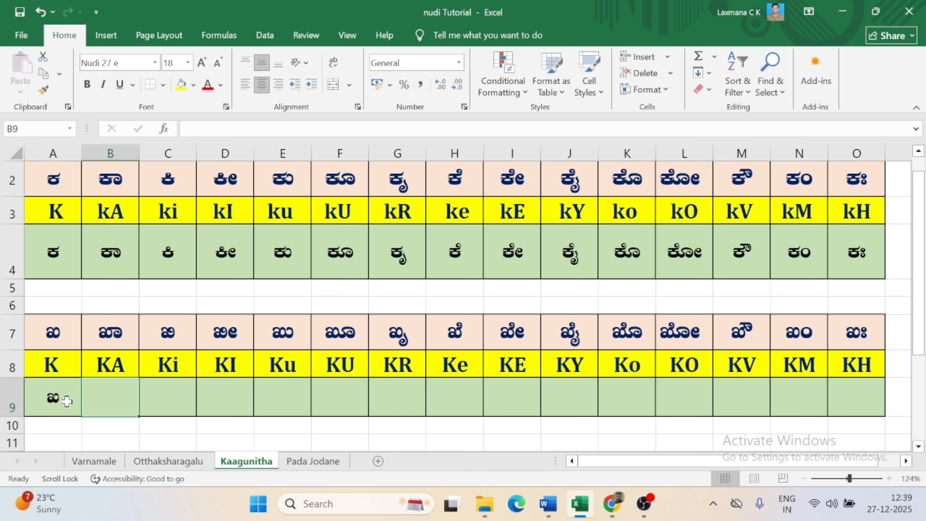
{"action": "type", "text": "K"}
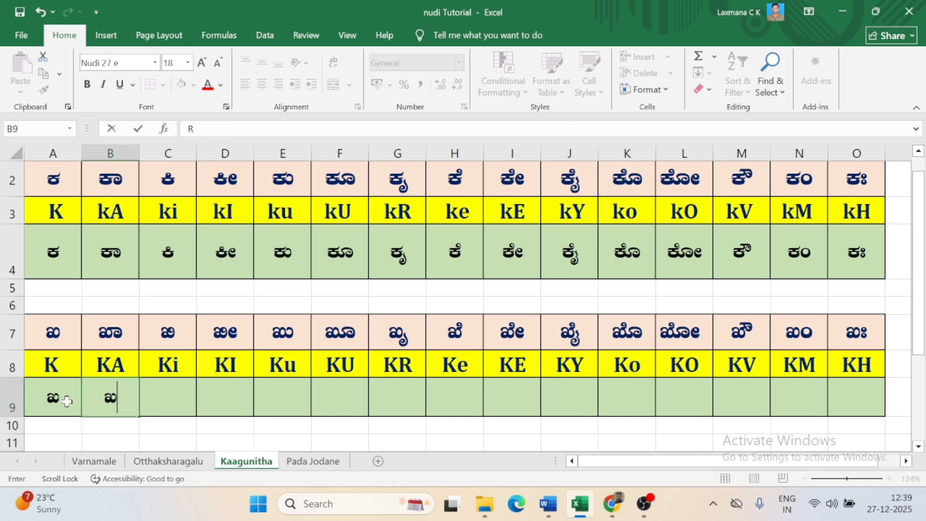
{"action": "type", "text": "A"}
{"action": "key", "text": "Tab"}
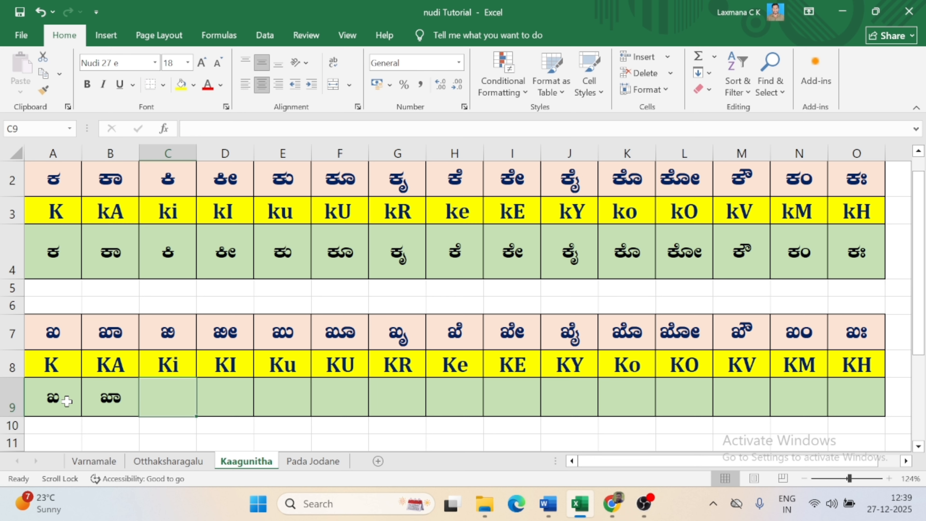
- Enter the Kannada syllables ಖಿ (Ki) and ಖೀ (KI) in cells C9 and D9
{"action": "type", "text": "Ki"}
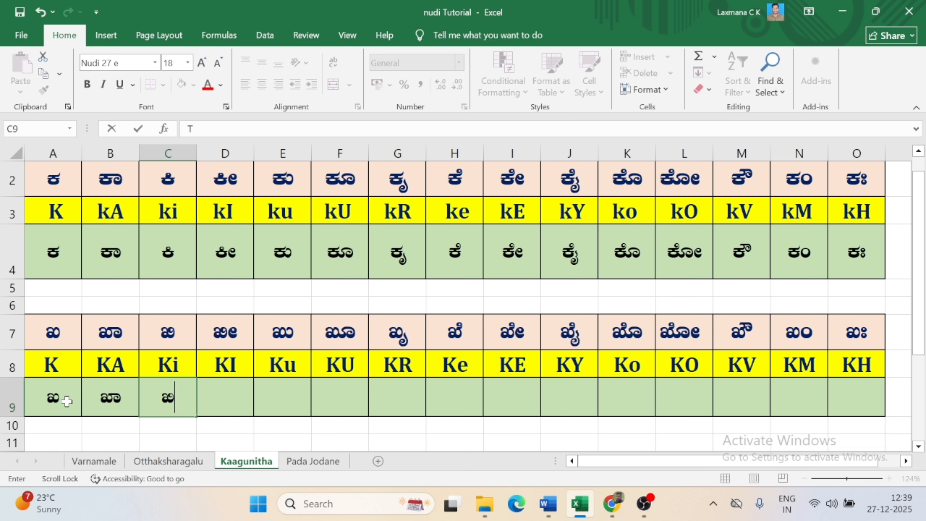
{"action": "key", "text": "Tab"}
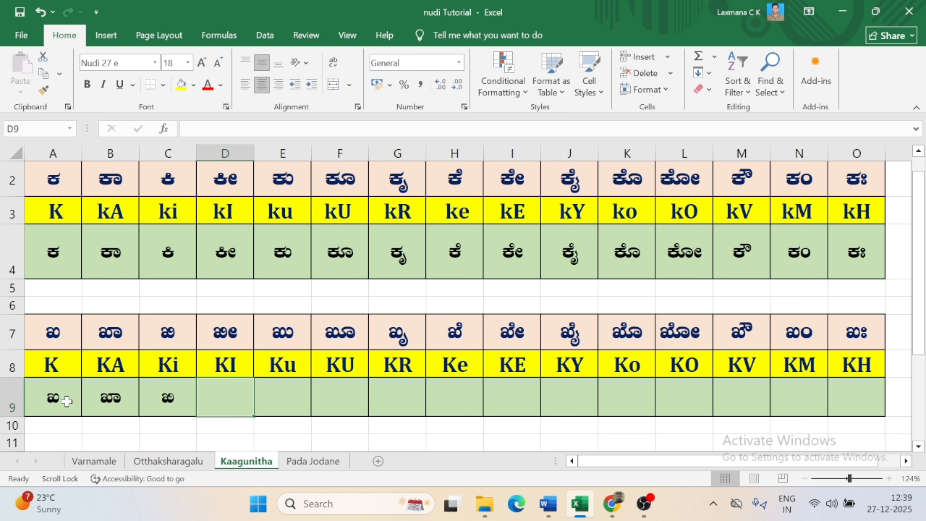
{"action": "type", "text": "KI"}
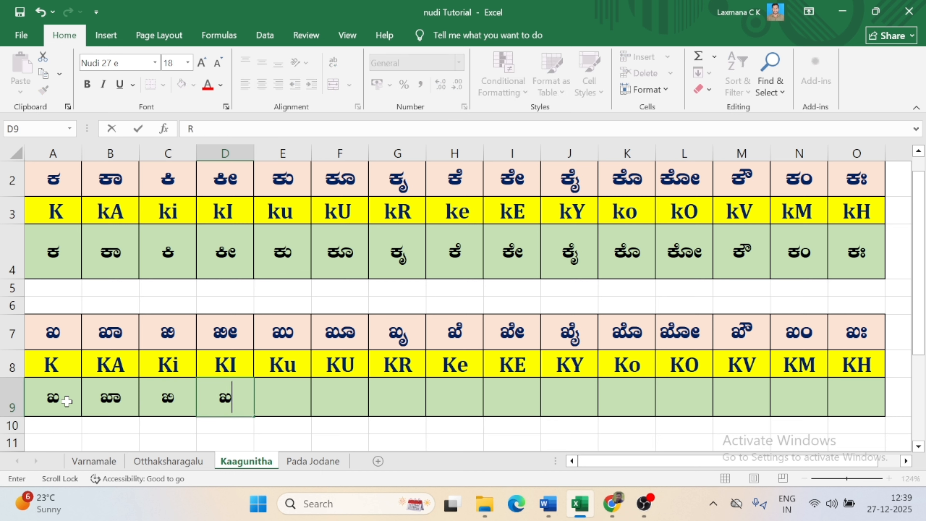
{"action": "key", "text": "Tab"}
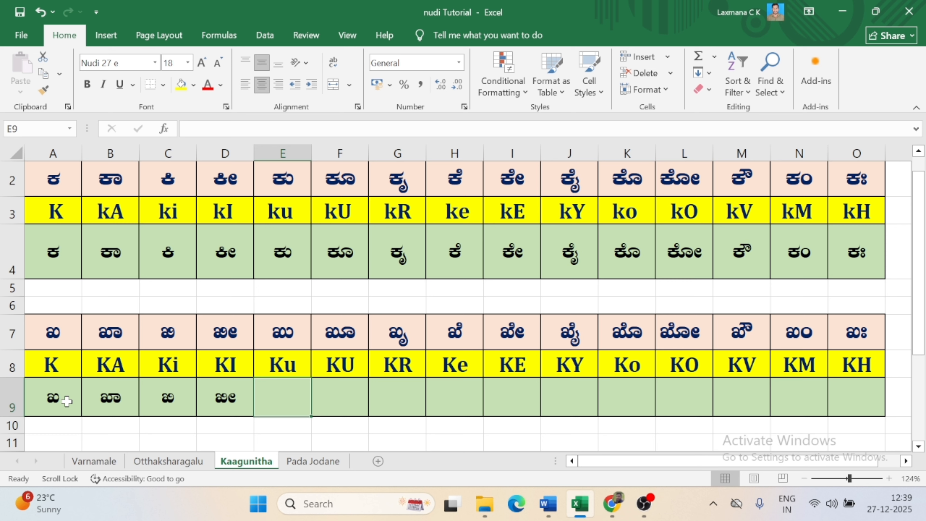
- Enter the Kannada syllables ಖು (Ku) and ಖೂ (KU) in cells E9 and F9
{"action": "type", "text": "Ku"}
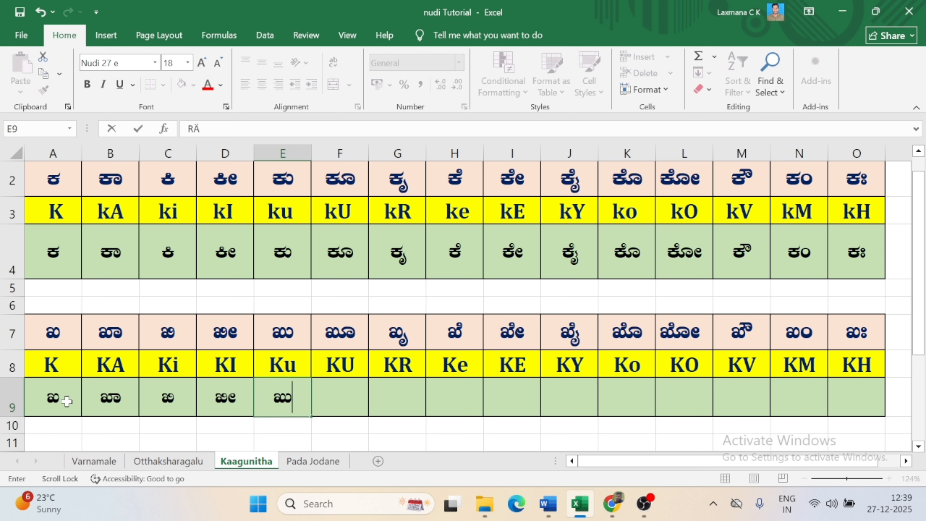
{"action": "key", "text": "Tab"}
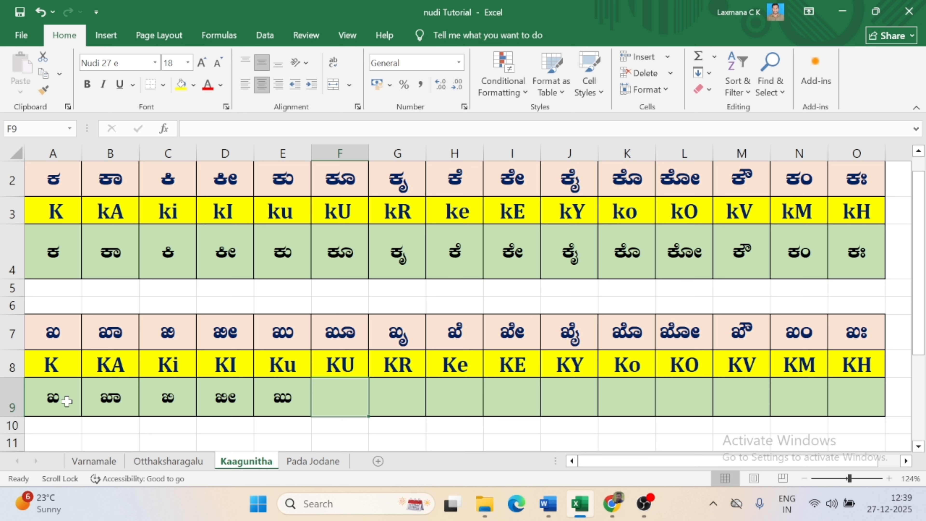
{"action": "type", "text": "K"}
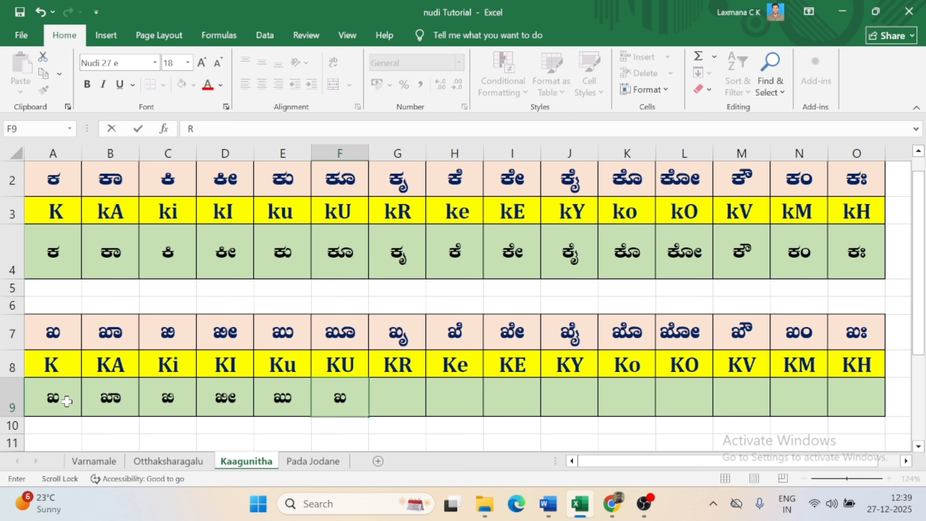
{"action": "type", "text": "U"}
{"action": "key", "text": "Tab"}
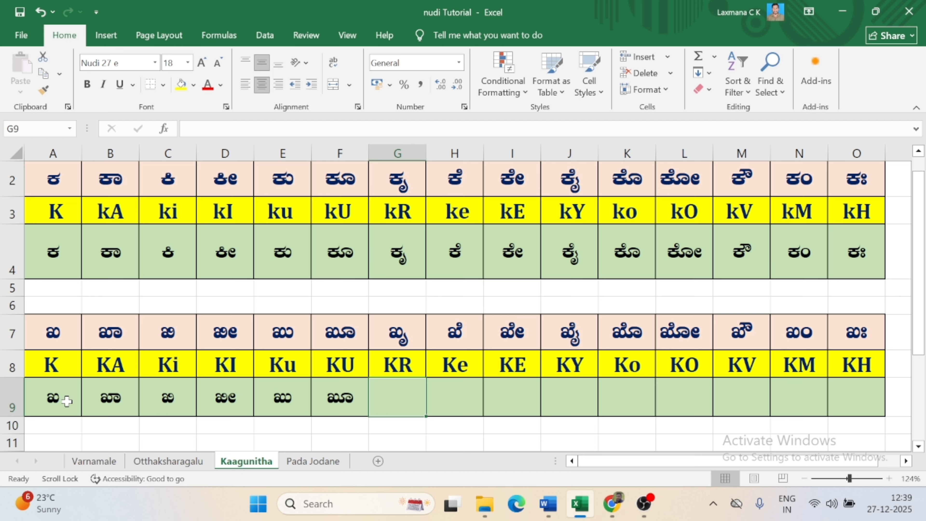
- Enter the Kannada syllables ಖೃ (KR) and ಖೆ (Ke) in cells G9 and H9
{"action": "type", "text": "KR"}
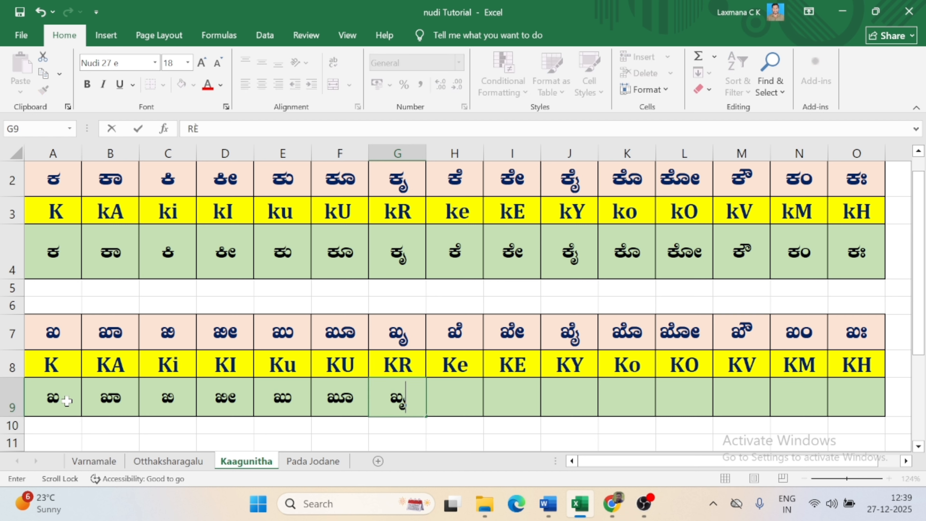
{"action": "key", "text": "Tab"}
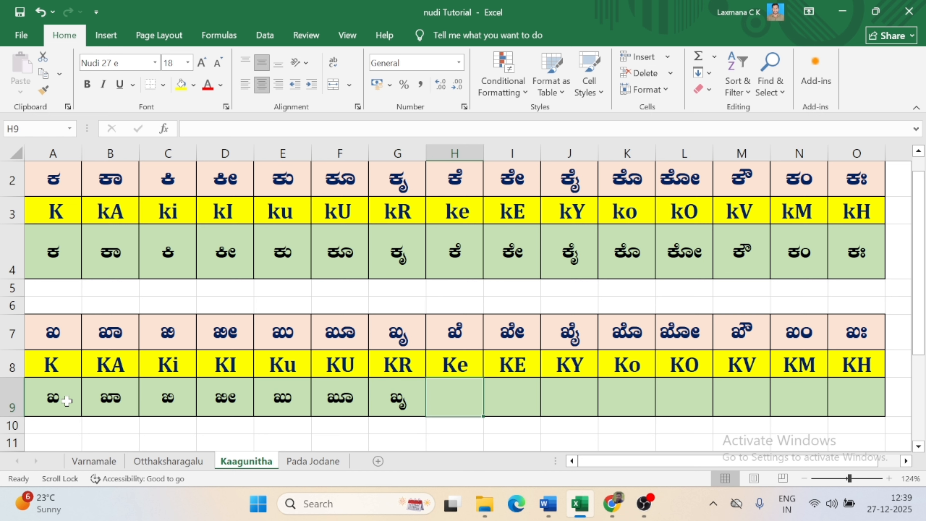
{"action": "type", "text": "Ke"}
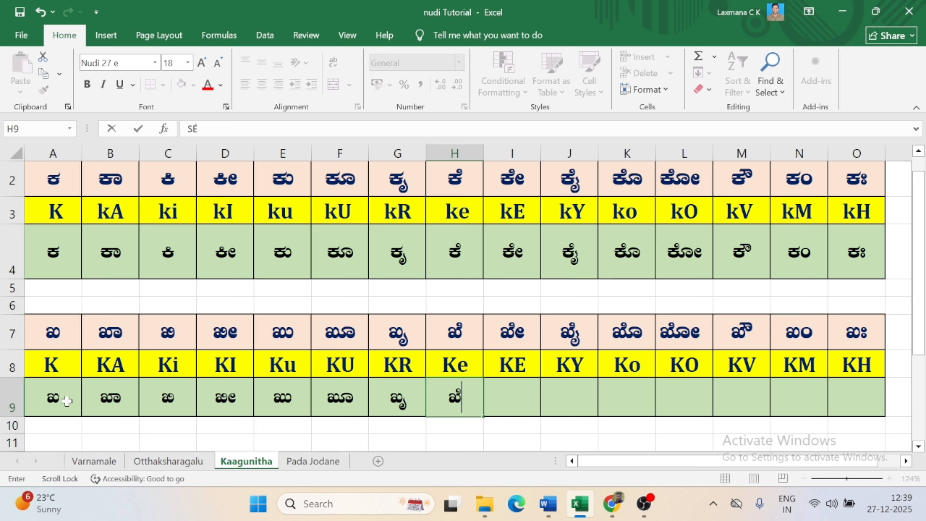
{"action": "key", "text": "Tab"}
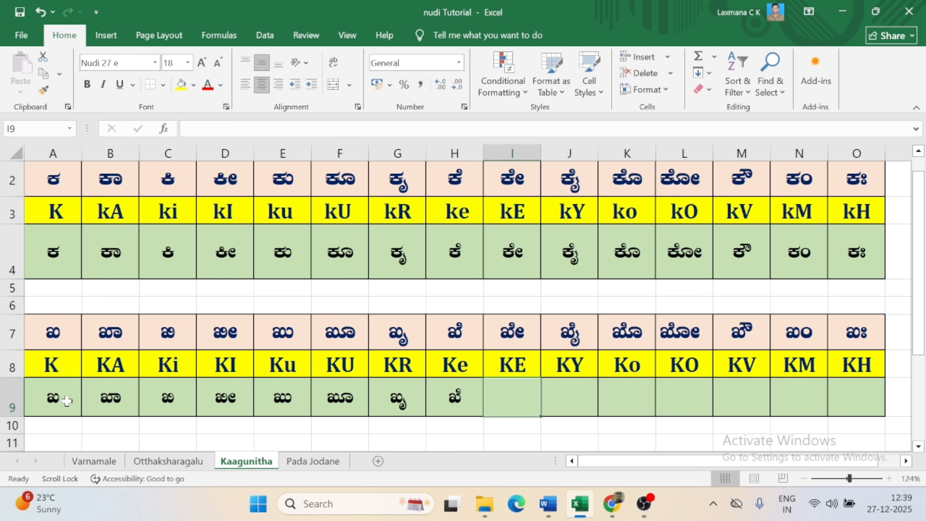
- Enter the Kannada syllables ಖೇ (KE) and ಖೈ (KY) in cells I9 and J9
{"action": "type", "text": "K"}
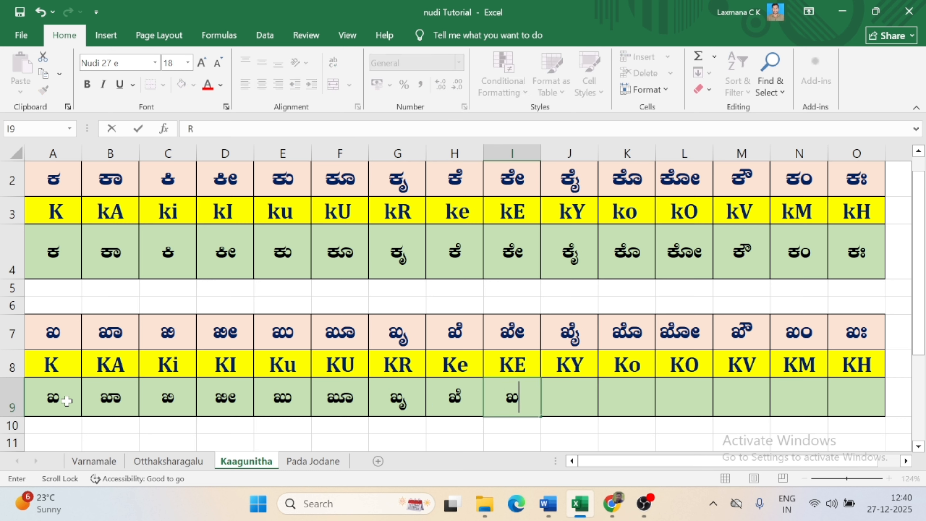
{"action": "type", "text": "E"}
{"action": "key", "text": "Tab"}
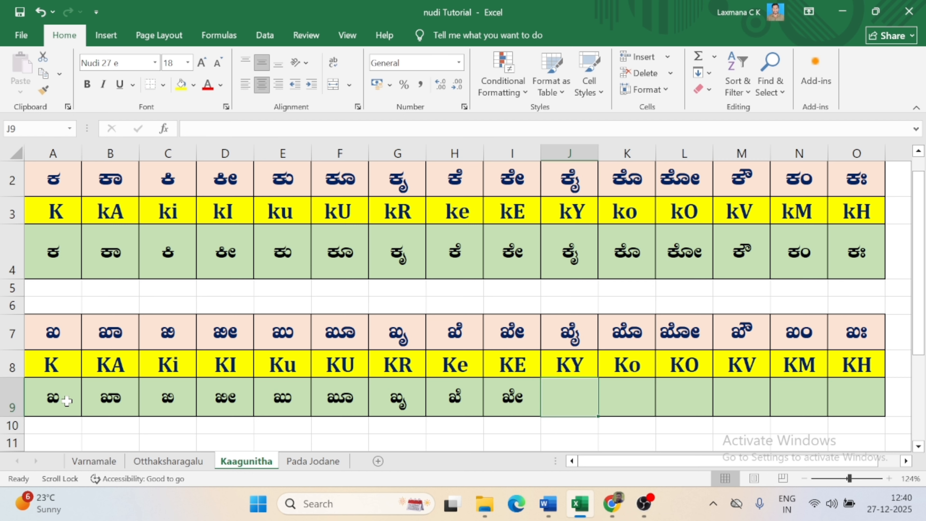
{"action": "type", "text": "KY"}
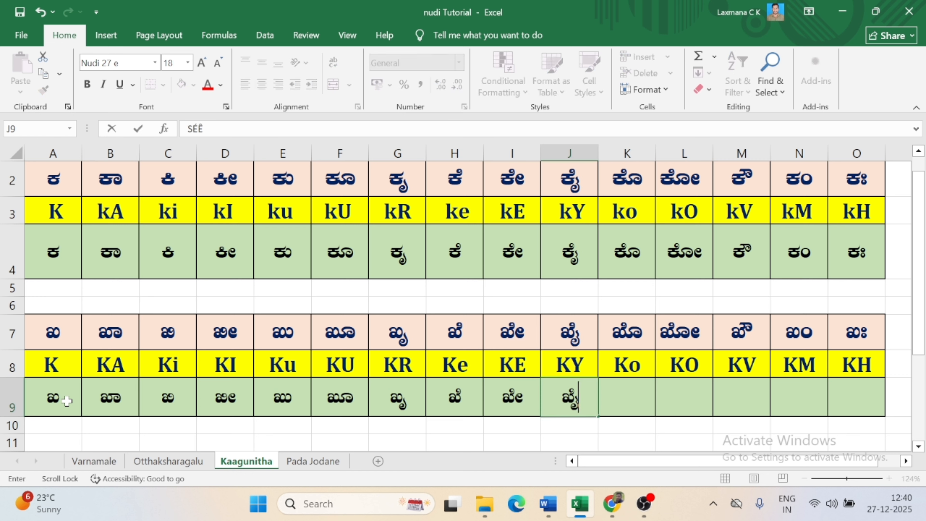
{"action": "key", "text": "Tab"}
- Enter the Kannada syllables ಖೊ (Ko) and ಖೋ (KO) in cells K9 and L9
{"action": "type", "text": "K"}
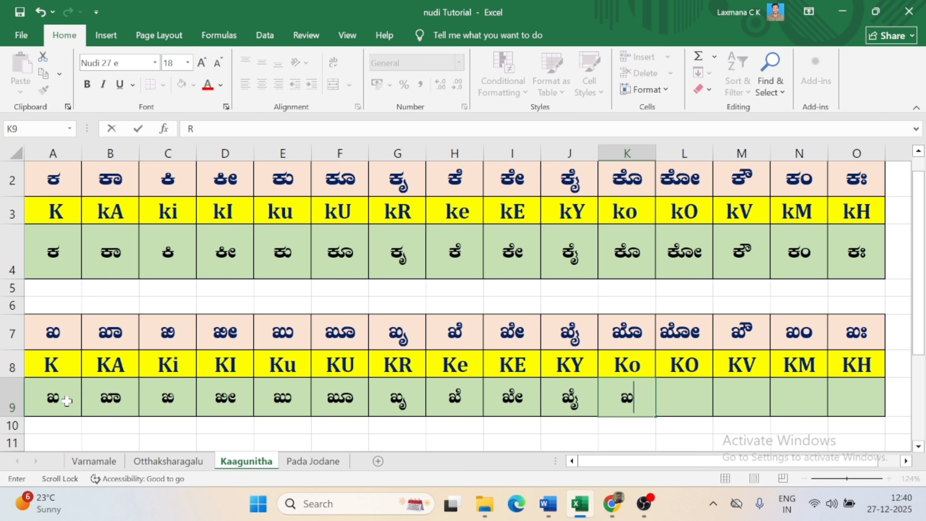
{"action": "type", "text": "o"}
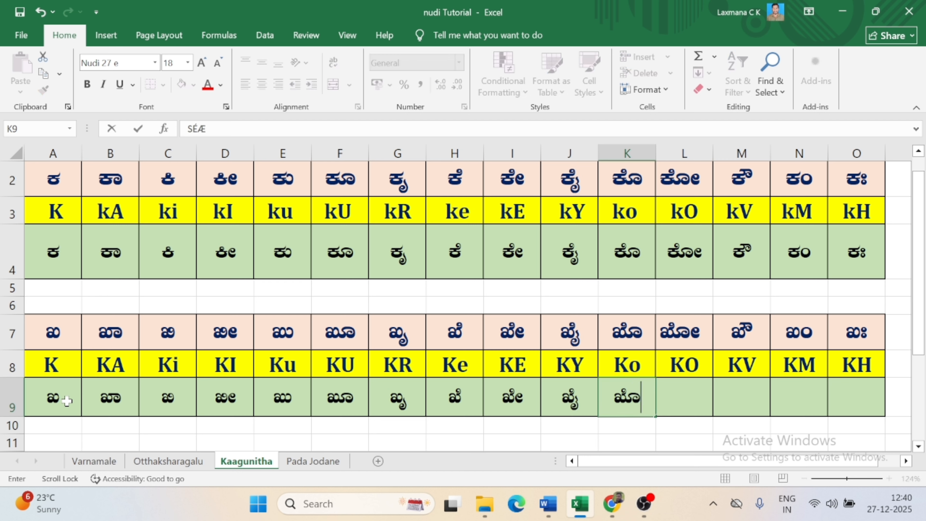
{"action": "key", "text": "Tab"}
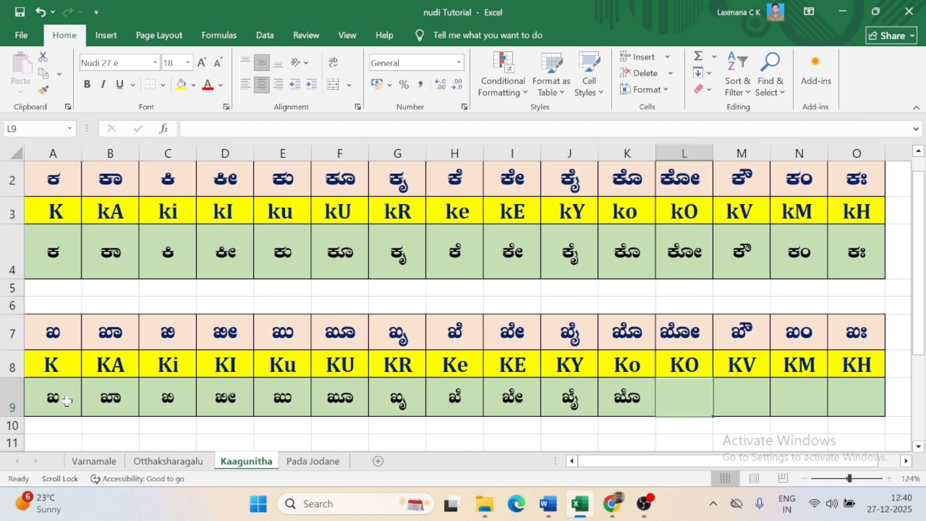
{"action": "type", "text": "KO"}
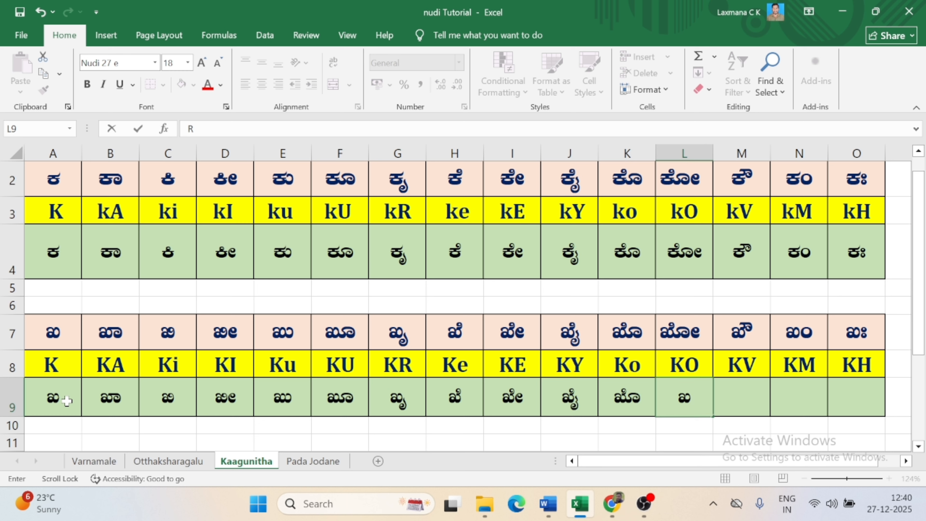
{"action": "key", "text": "Tab"}
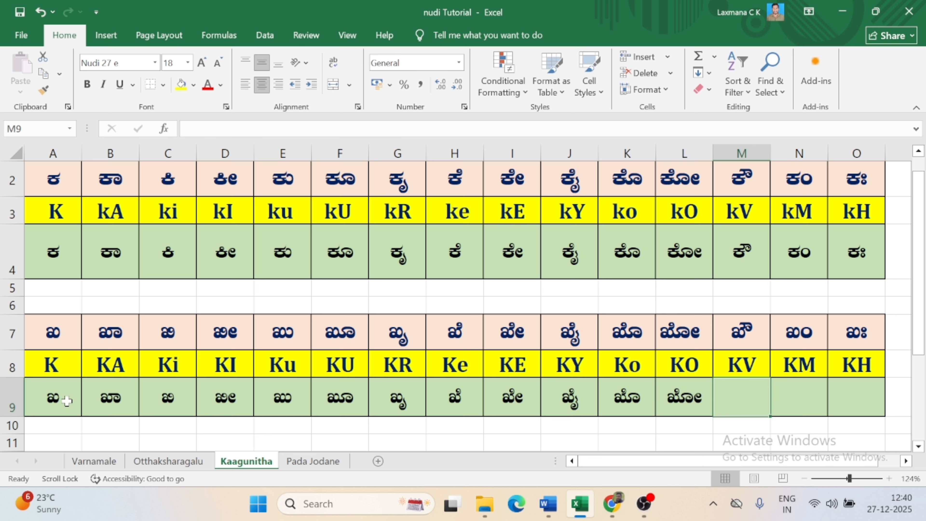
- Complete the ಖ practice row with ಖೌ (KV), ಖಂ (KM) and ಖಃ (KH) in cells M9 to O9
{"action": "type", "text": "K"}
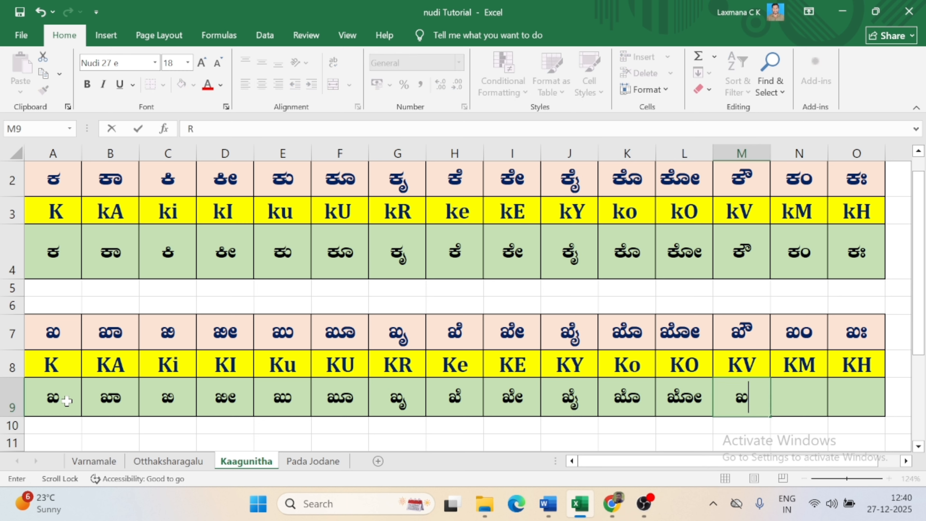
{"action": "type", "text": "V"}
{"action": "key", "text": "Tab"}
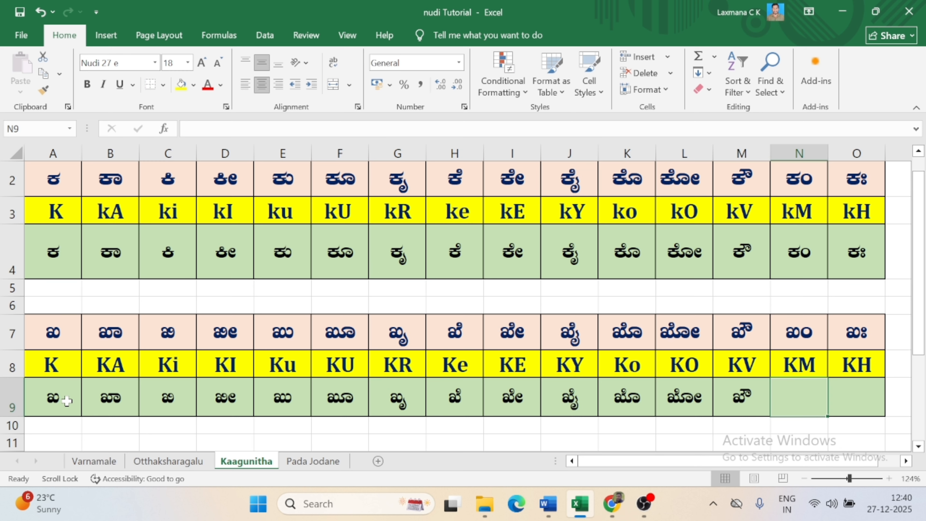
{"action": "type", "text": "KM"}
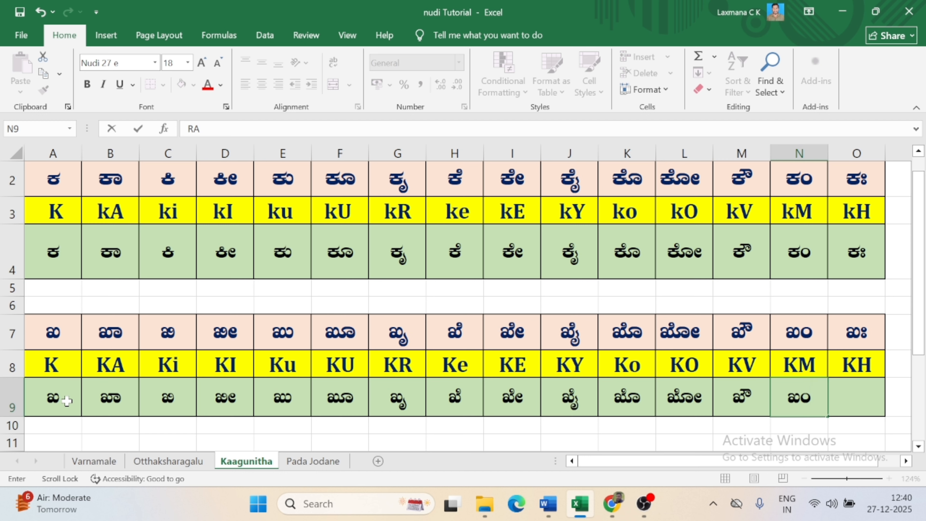
{"action": "key", "text": "Tab"}
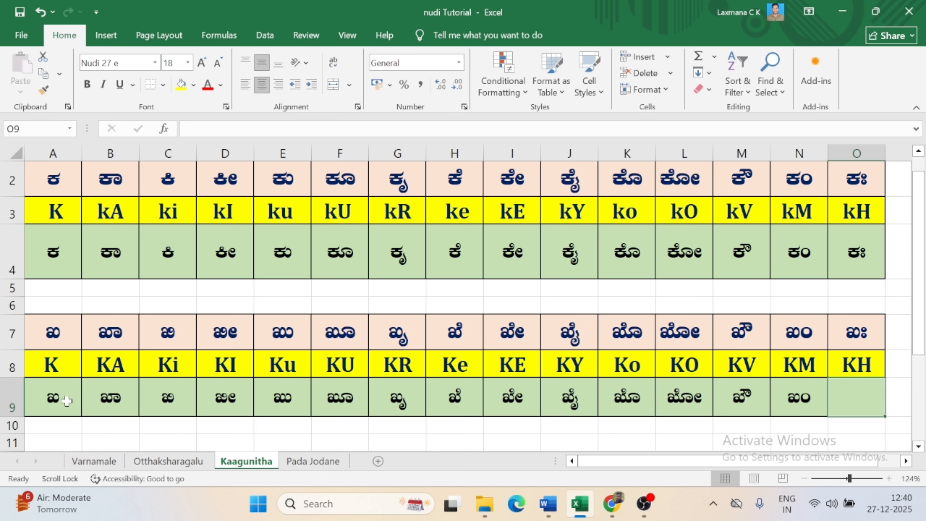
{"action": "type", "text": "KH"}
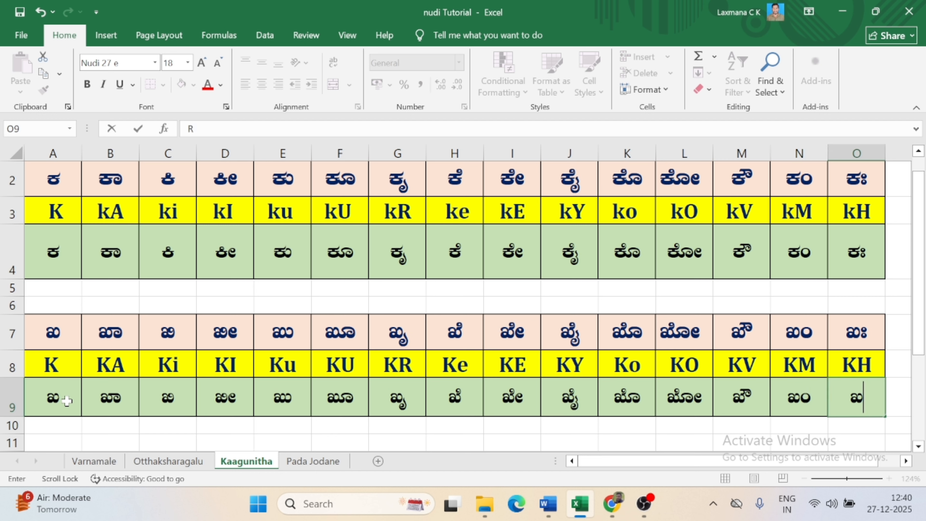